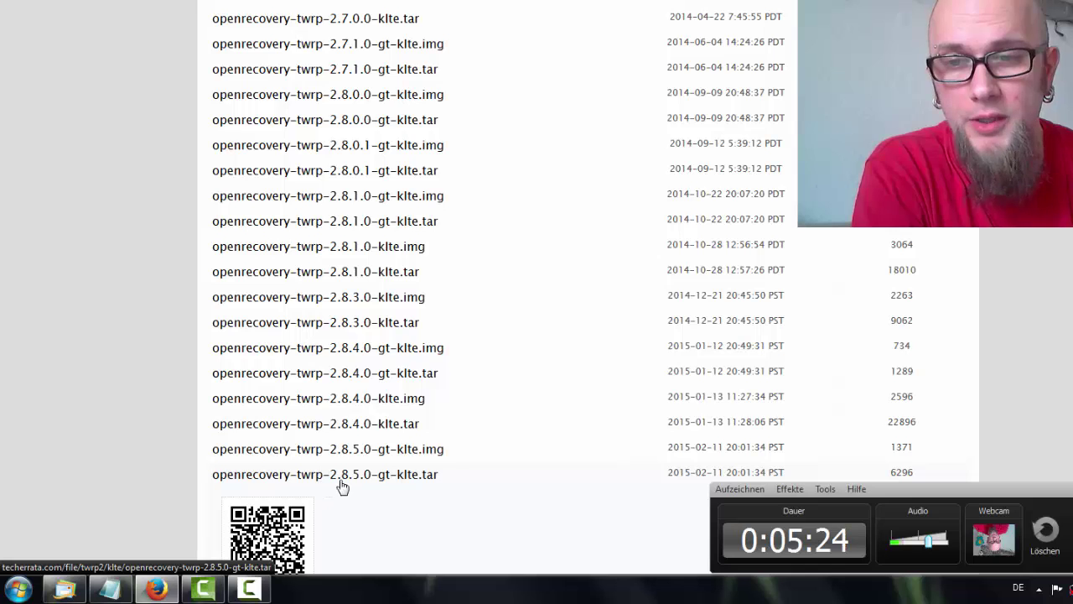
Step: Examine the download pages for openrecovery-twrp-2.8.5.0-gt-klte.tar, BETA-SuperSU-v2.44.zip and Odin
click(439, 475)
drag(434, 483, 210, 472)
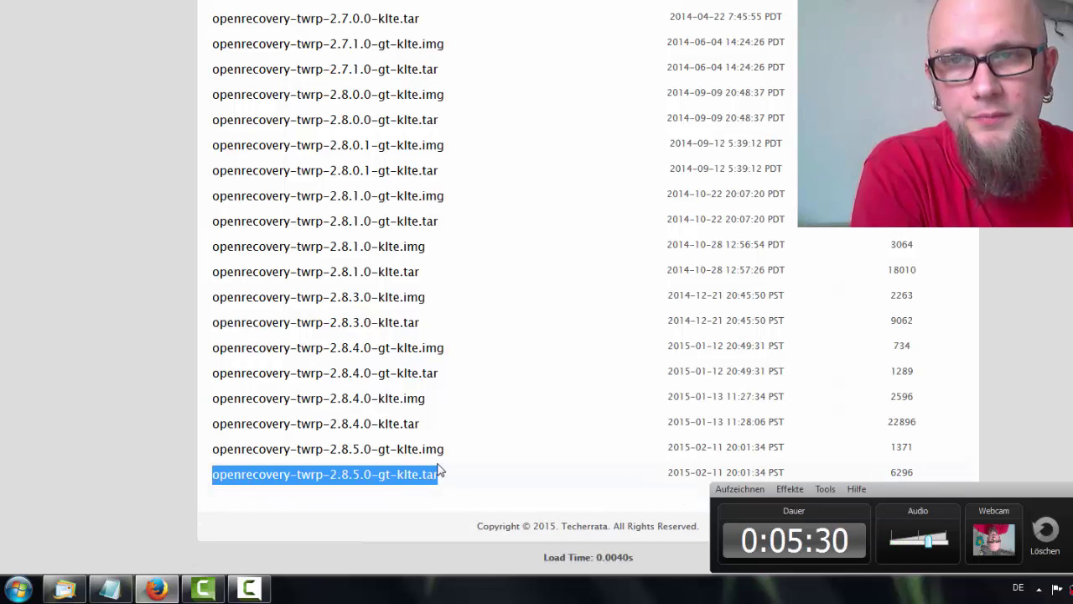
key(ctrl+Tab)
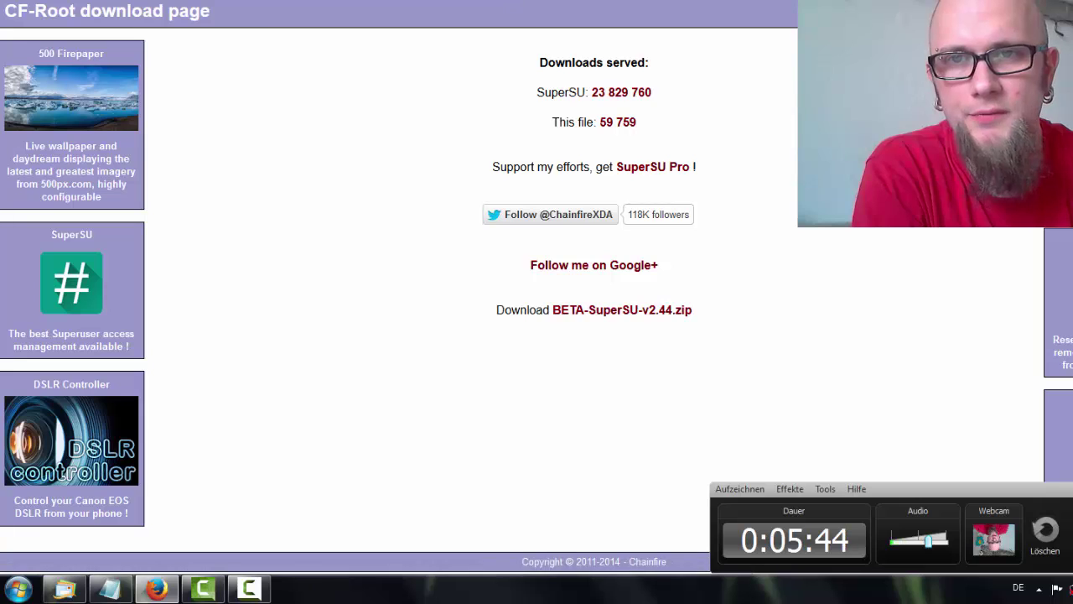
key(ctrl+Tab)
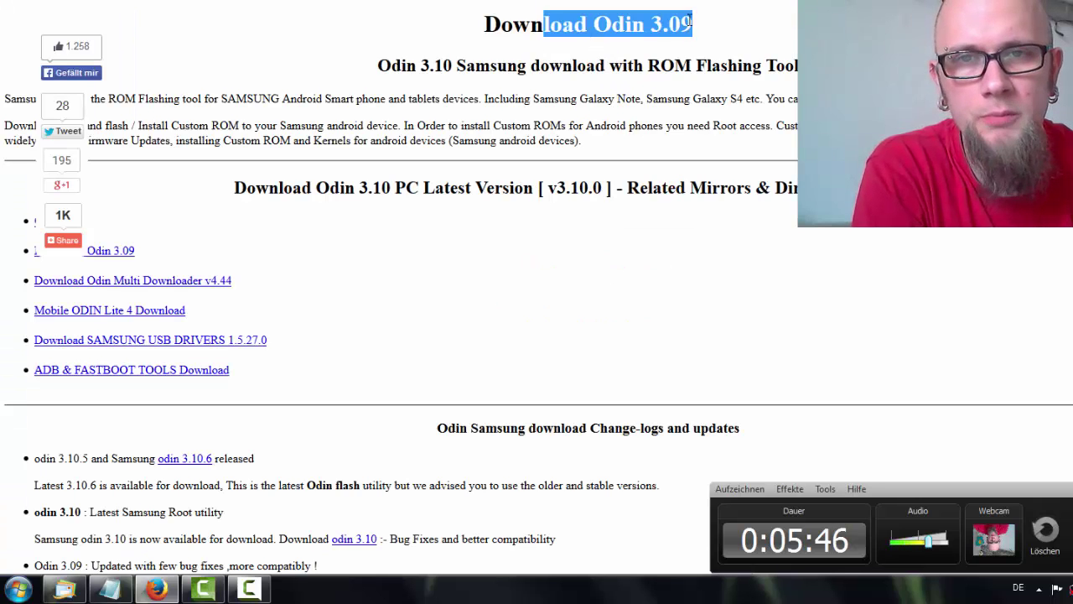
key(ctrl+Tab)
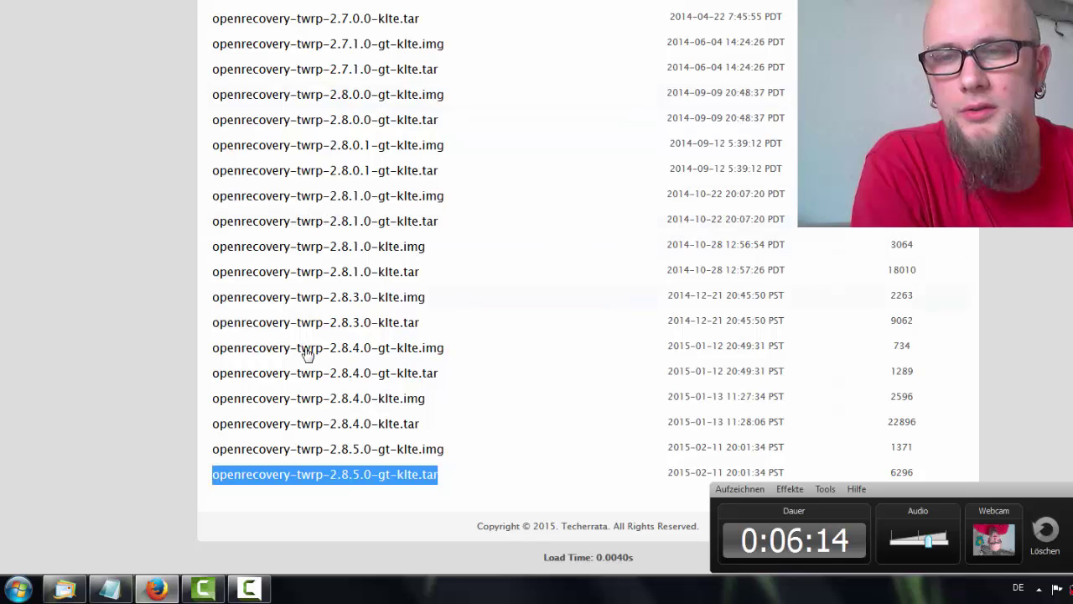
mouse_move(350, 479)
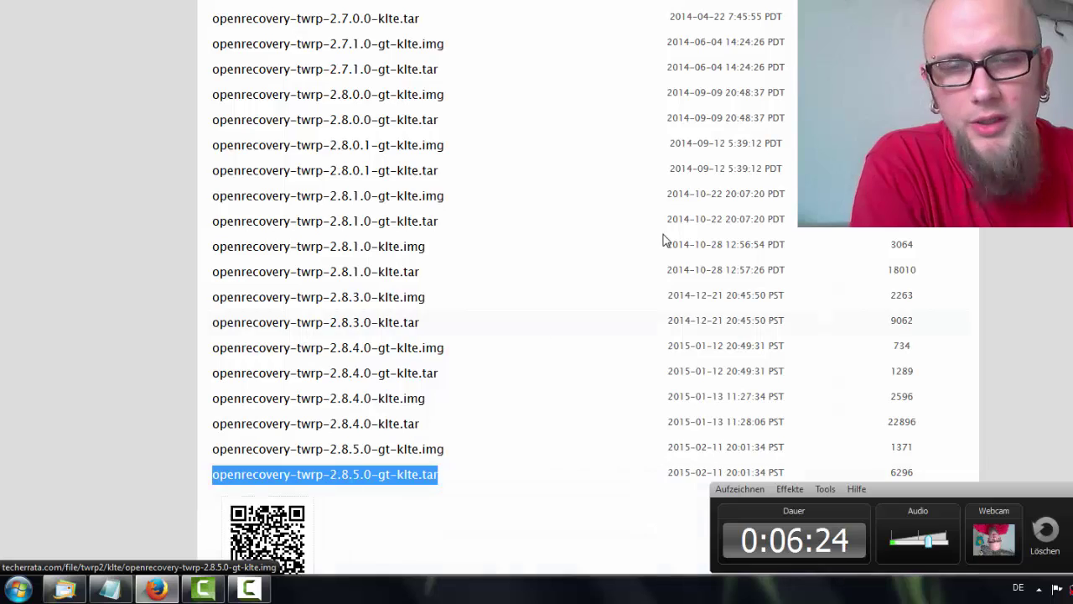
Step: Run Odin3 v3.10.0 as administrator from the desktop's S5 ROOTEN > ODIN > Odin_3.10.0 folder, with the folder window minimized
key(super+d)
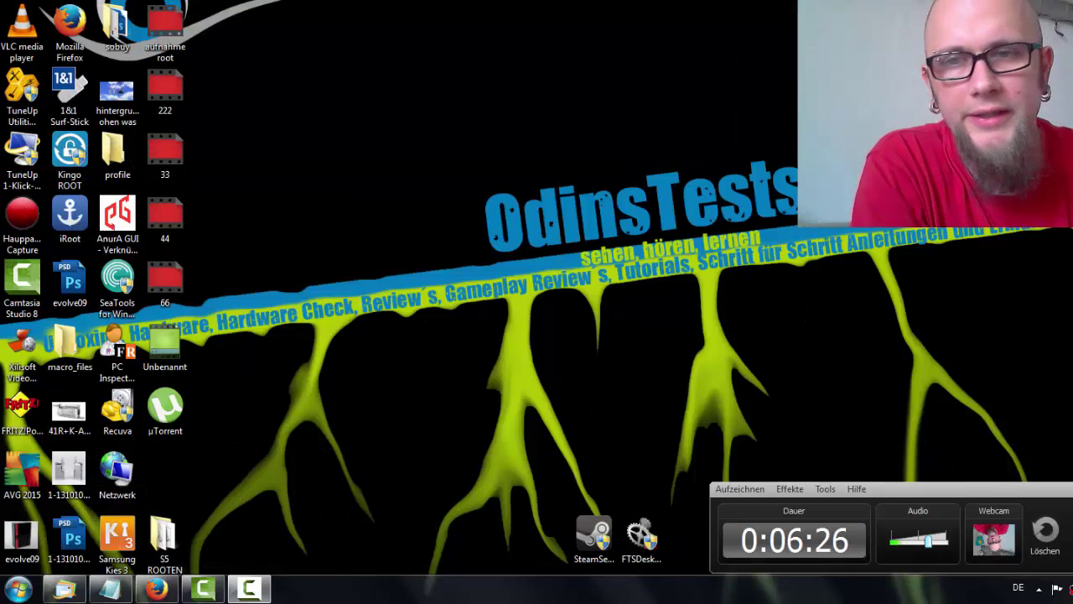
double_click(165, 537)
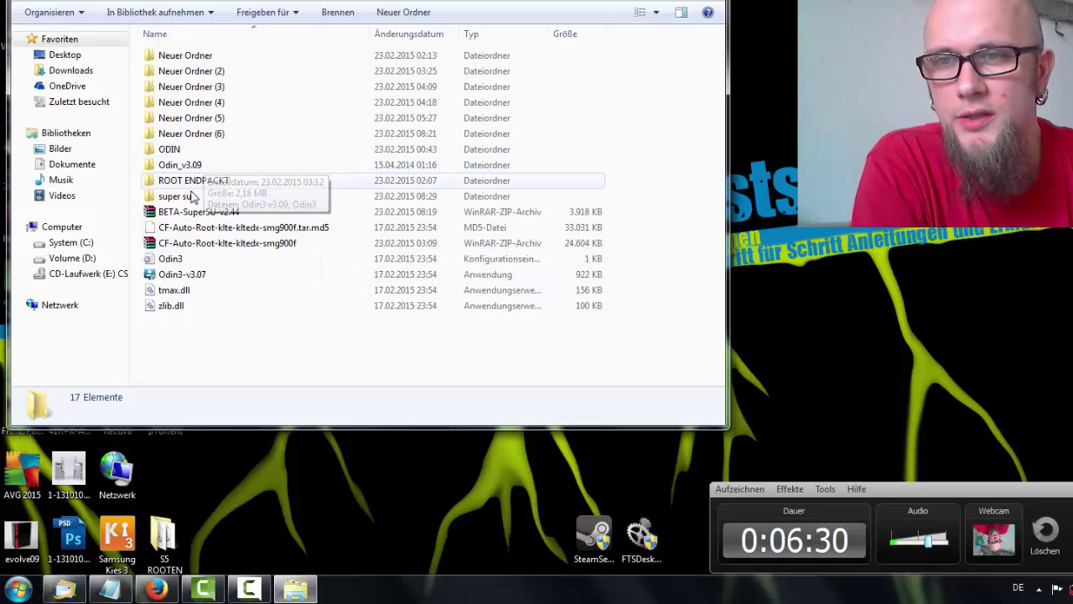
double_click(190, 149)
click(206, 59)
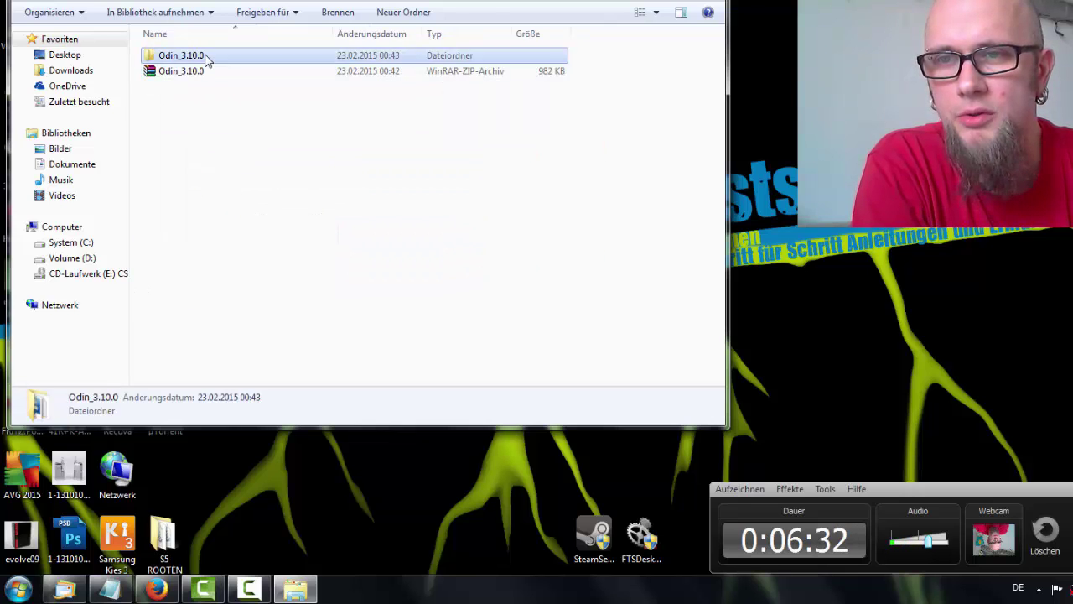
double_click(206, 57)
right_click(205, 55)
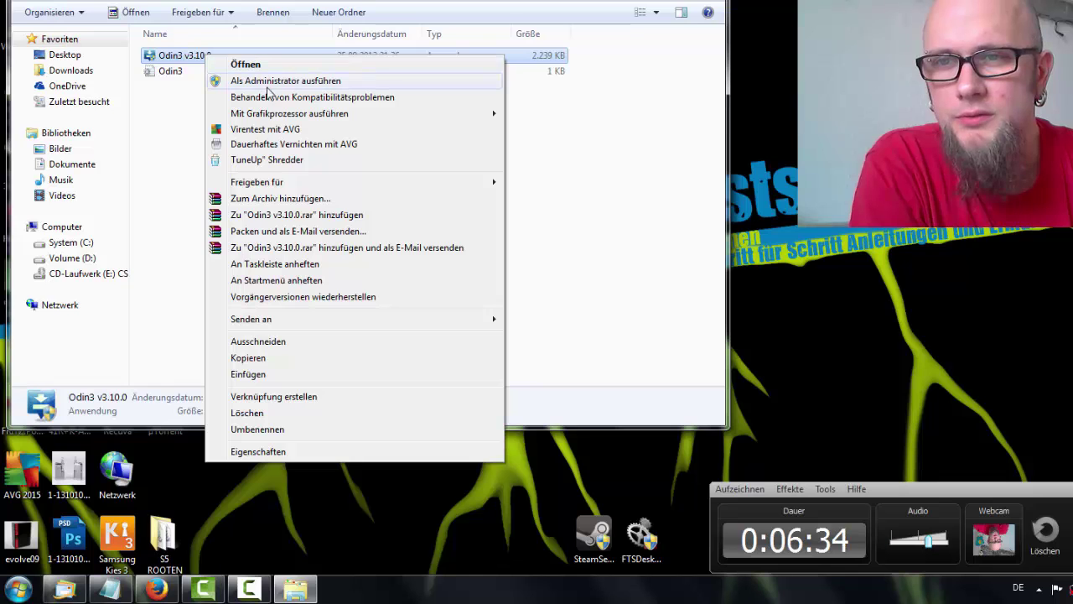
click(279, 83)
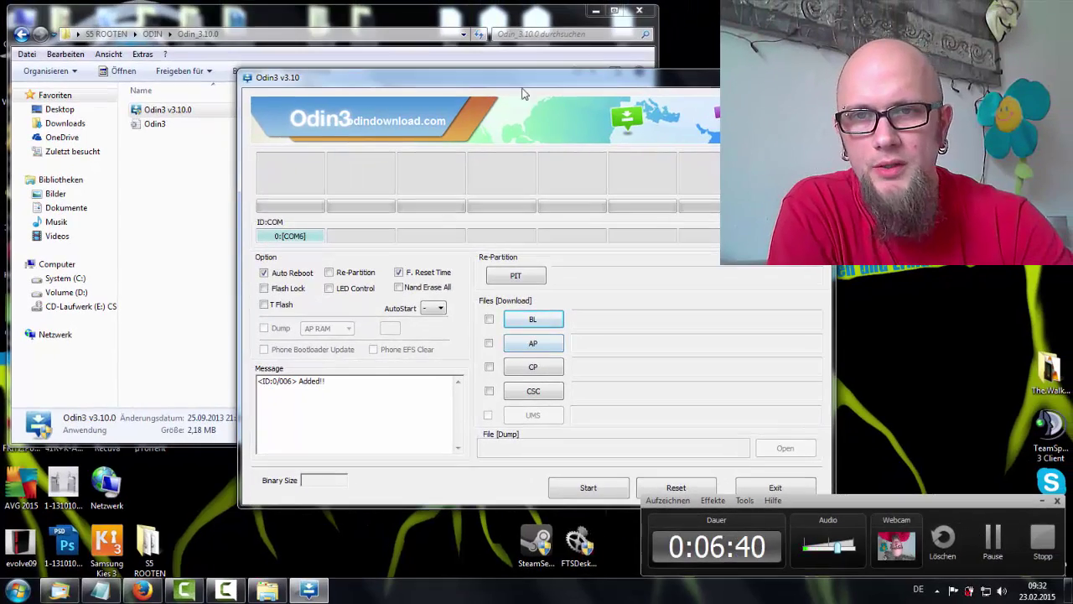
click(596, 11)
drag(567, 85, 326, 15)
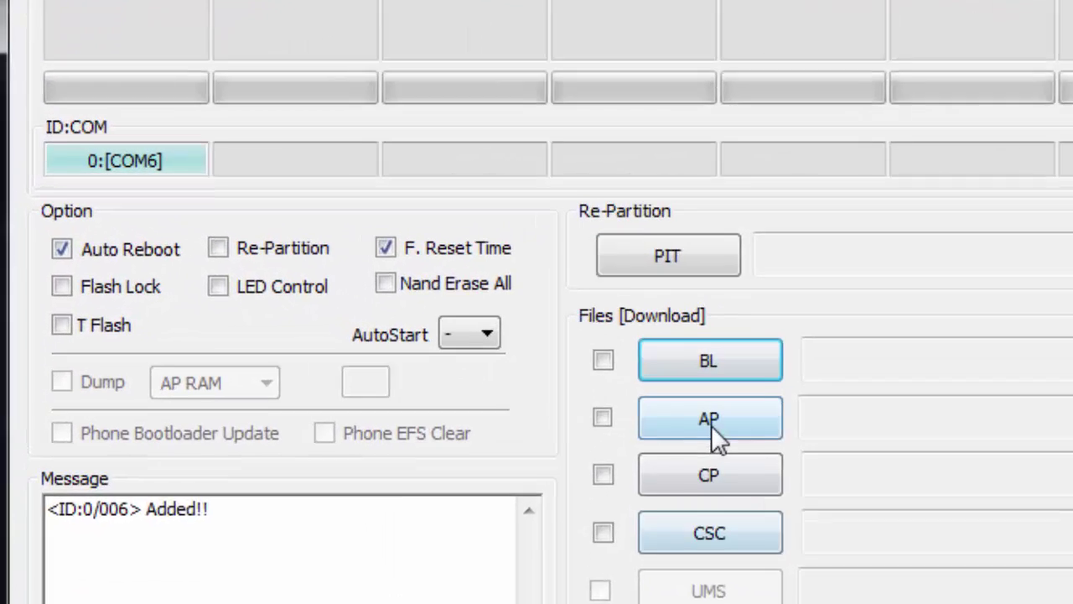
Step: Try to flash openrecovery-twrp-2.8.5.0-gt-klte.tar through the AP slot, and close Odin3
click(294, 272)
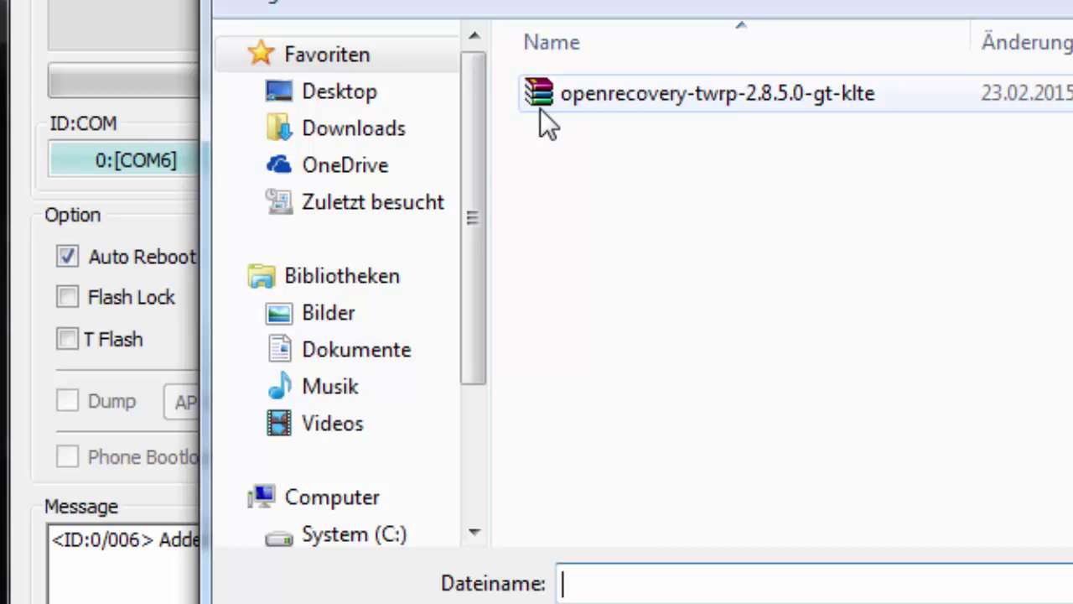
click(785, 109)
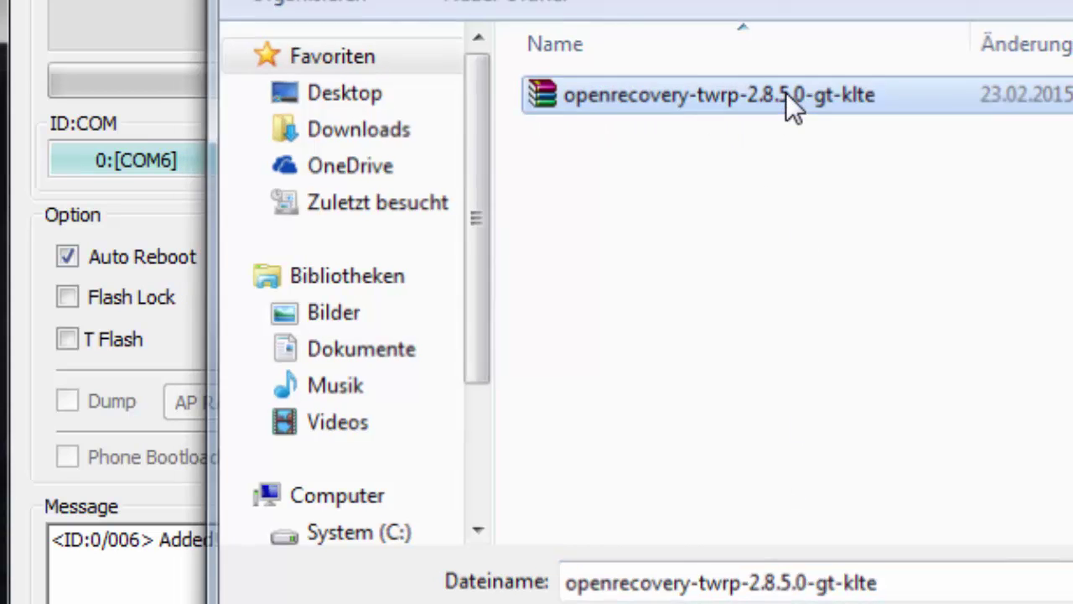
double_click(788, 95)
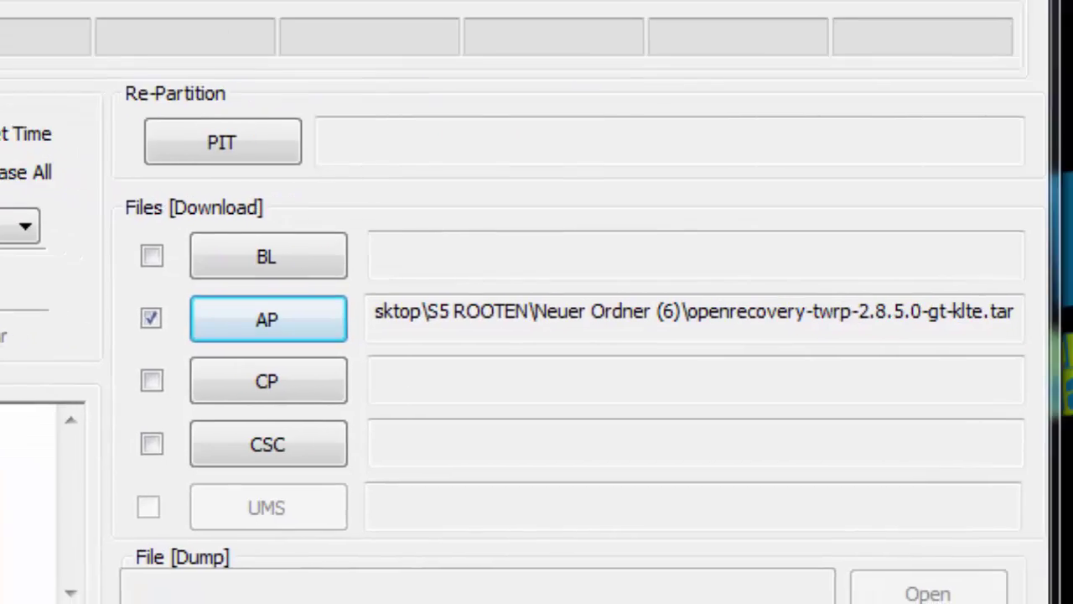
click(378, 481)
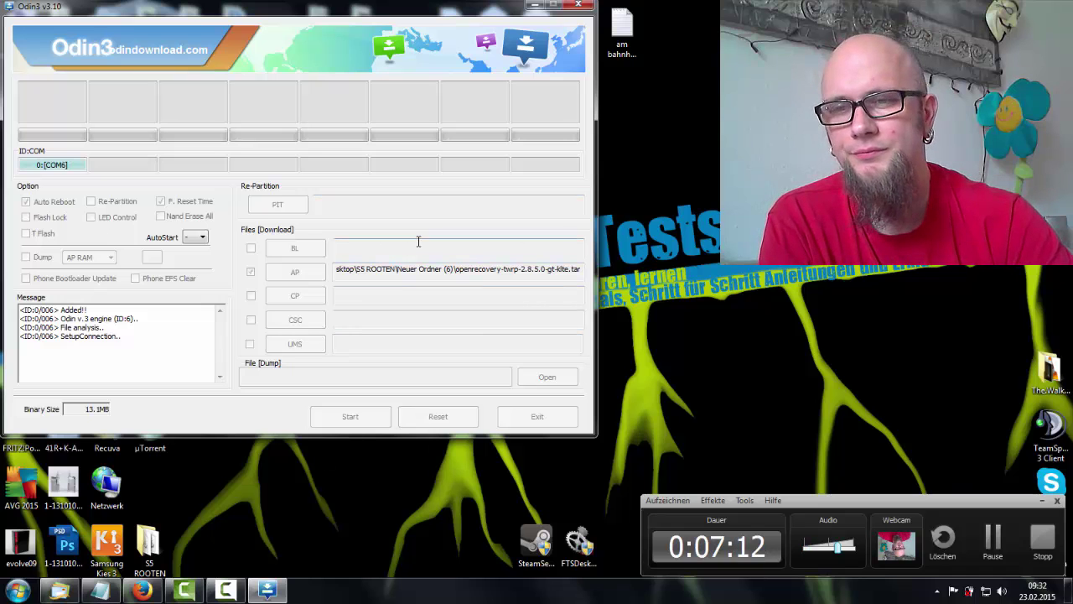
click(578, 7)
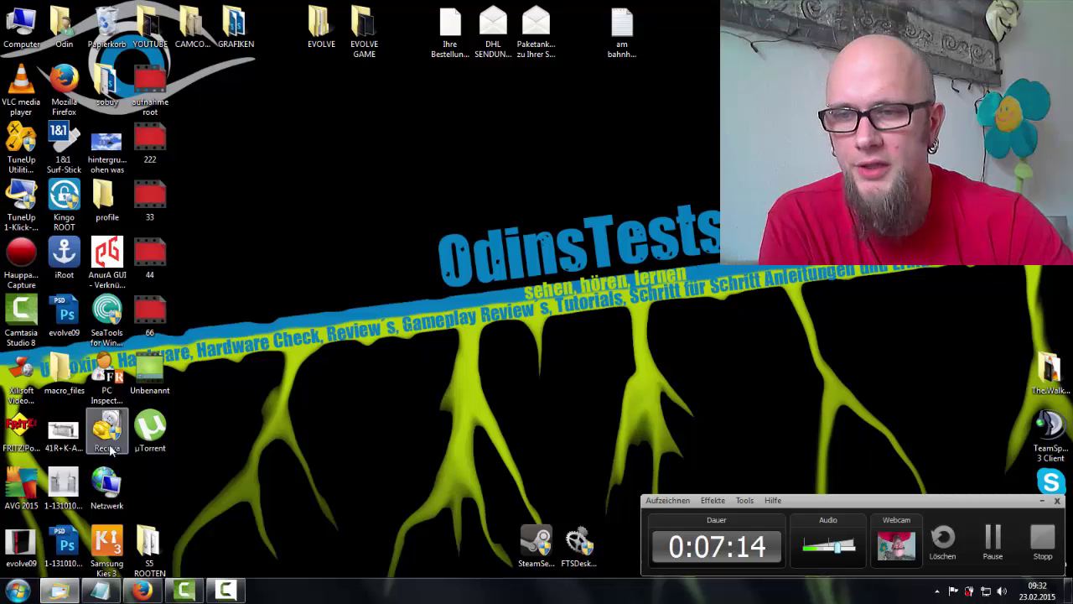
Step: Reopen S5 ROOTEN > ODIN > Odin_3.10.0 and launch Odin3 v3.10.0 with administrator rights
click(267, 591)
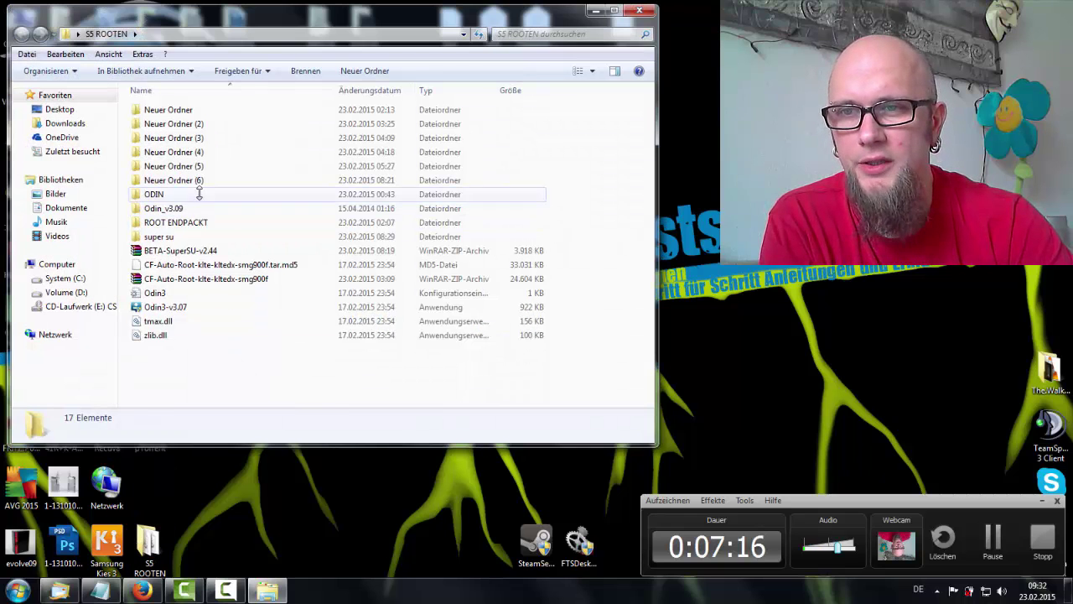
double_click(189, 194)
double_click(194, 110)
click(193, 110)
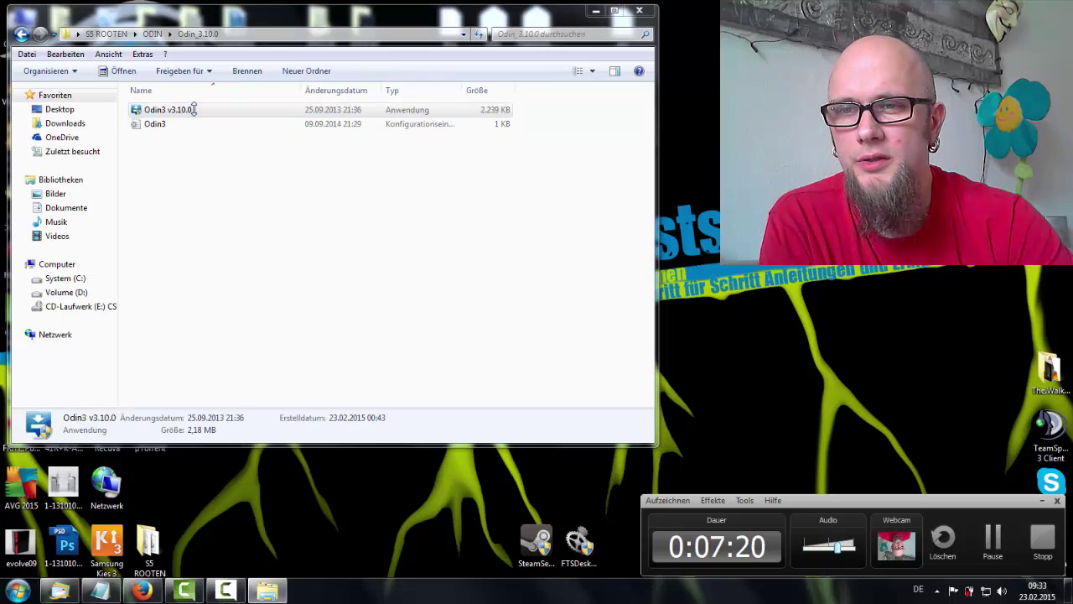
click(193, 110)
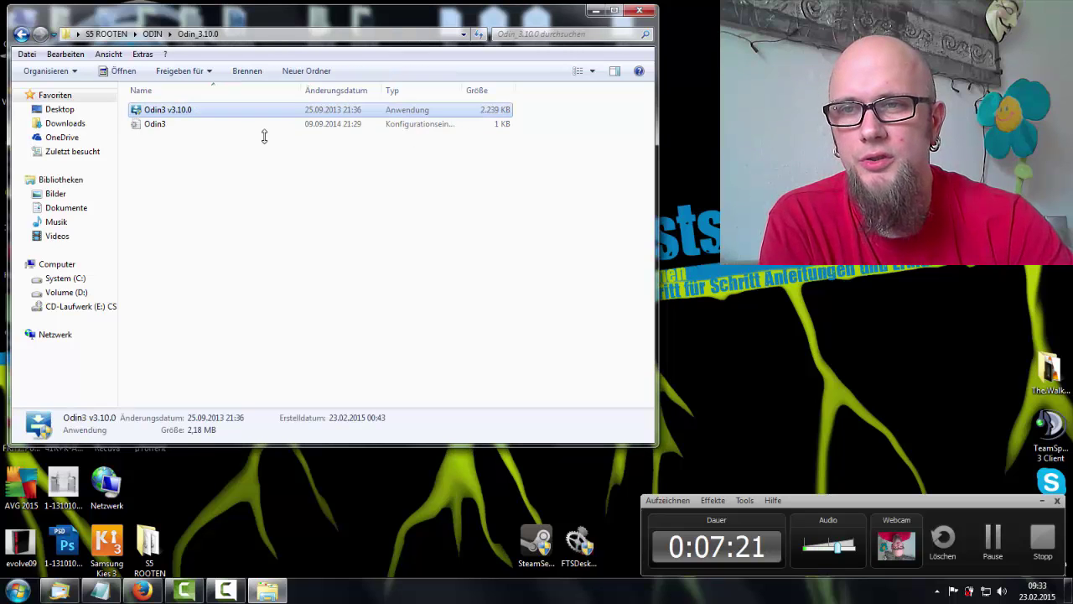
right_click(191, 110)
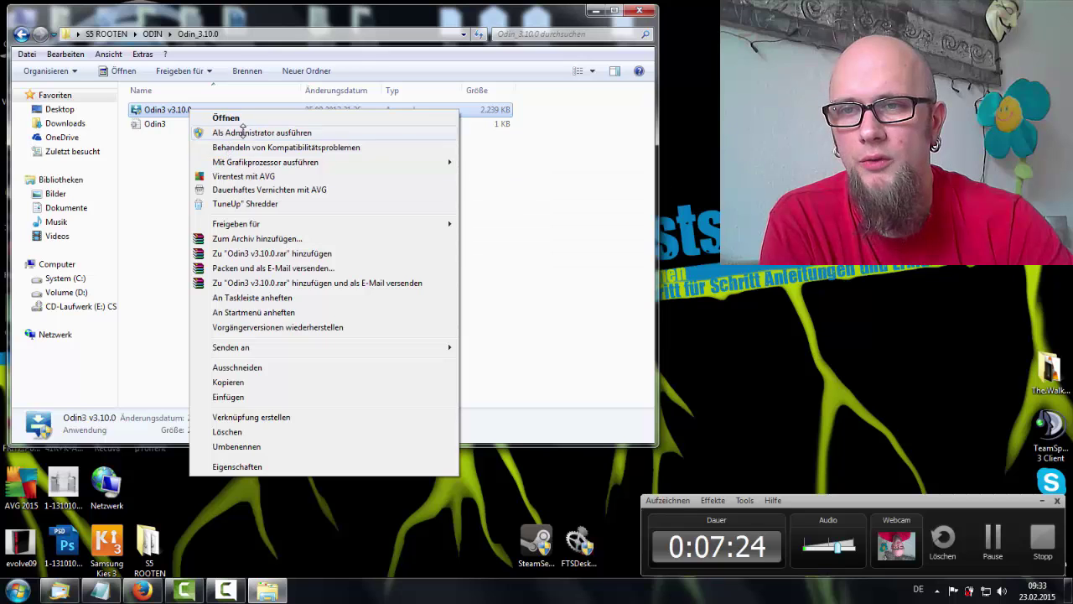
click(250, 133)
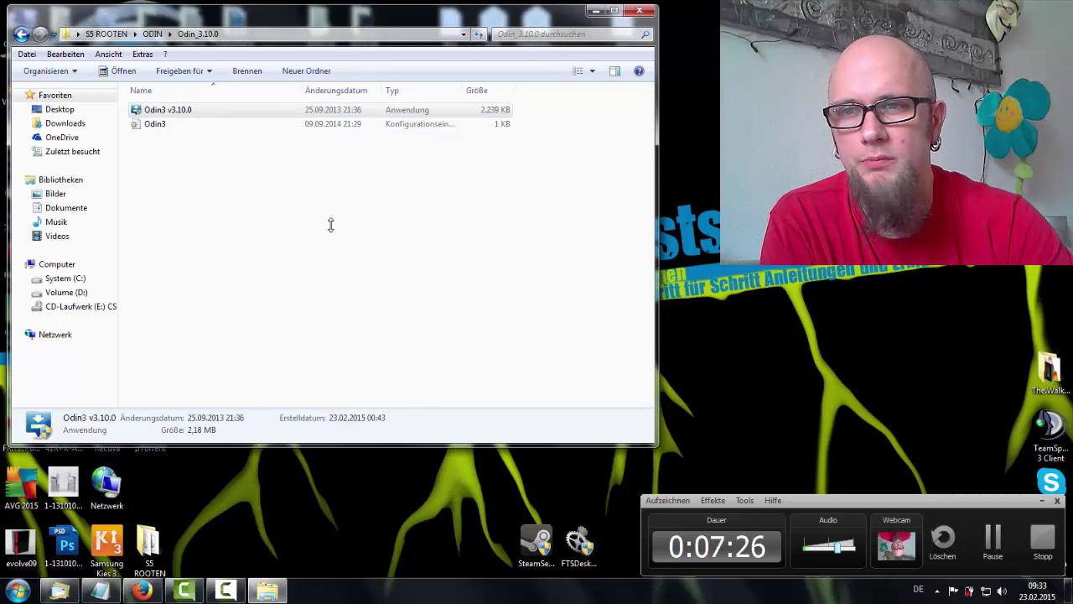
drag(464, 76, 228, 10)
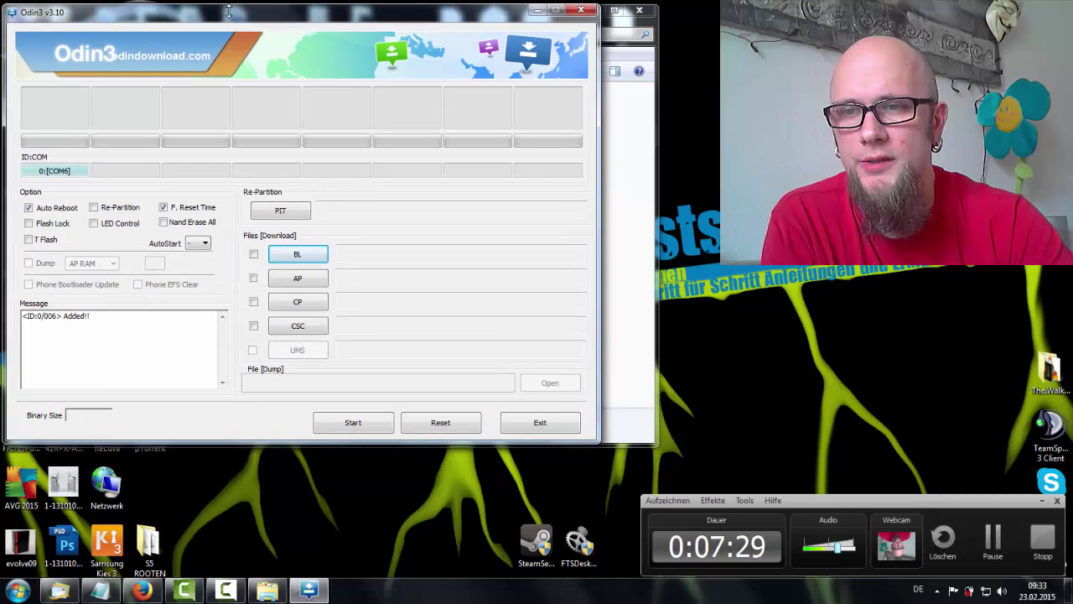
Step: Load openrecovery-twrp-2.8.5.0-gt-klte.tar as the AP file, flash it to the phone, and exit Odin3
click(296, 279)
key(Down)
key(Return)
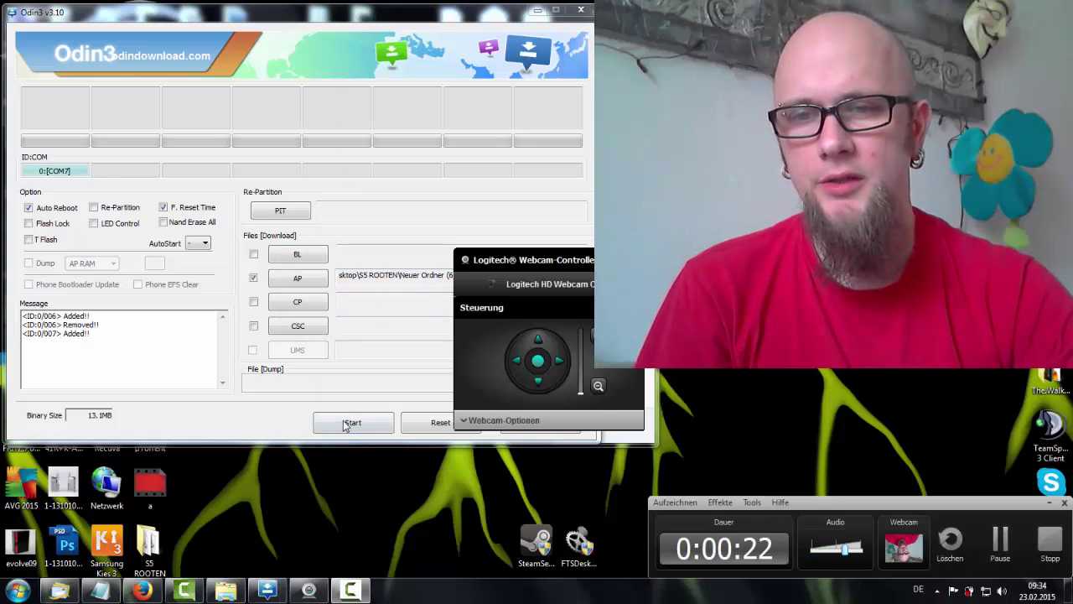
click(346, 424)
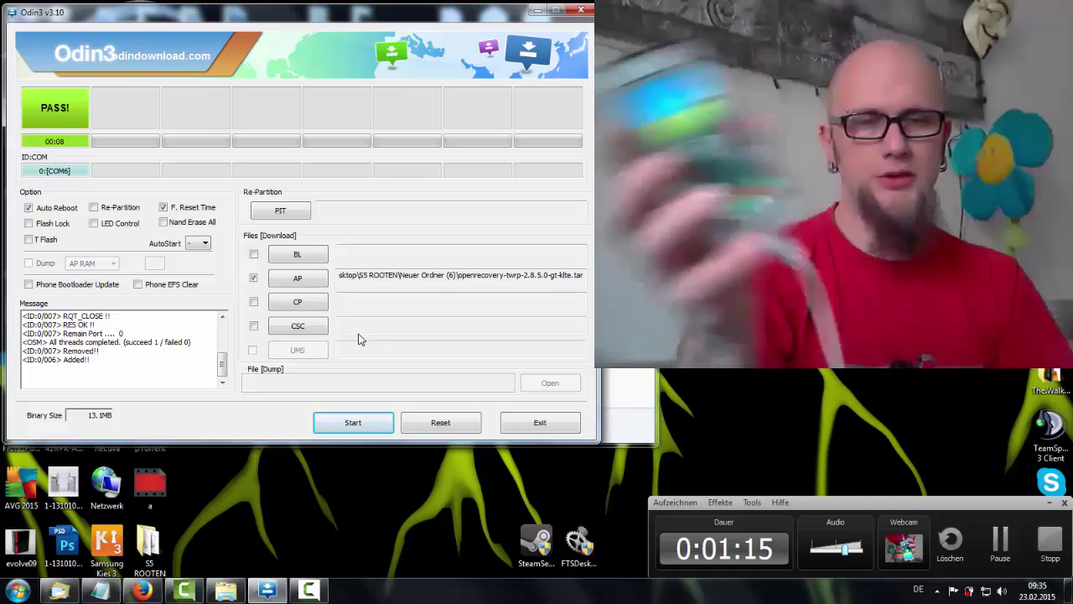
click(541, 423)
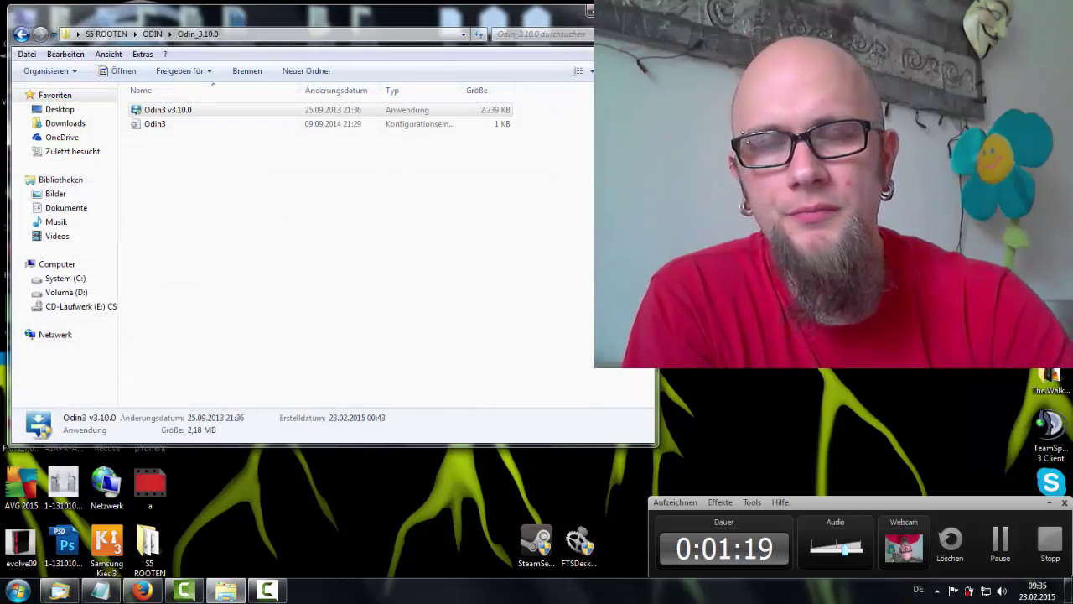
Step: Return to the S5 ROOTEN folder and check the file type in the properties of BETA-SuperSU-v2.44
click(21, 34)
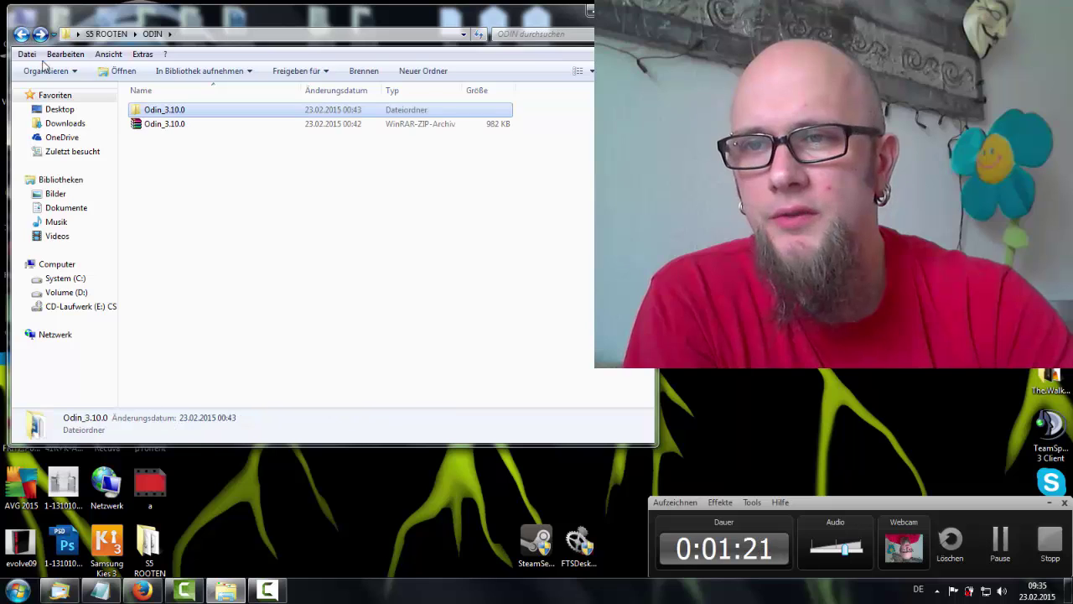
click(21, 35)
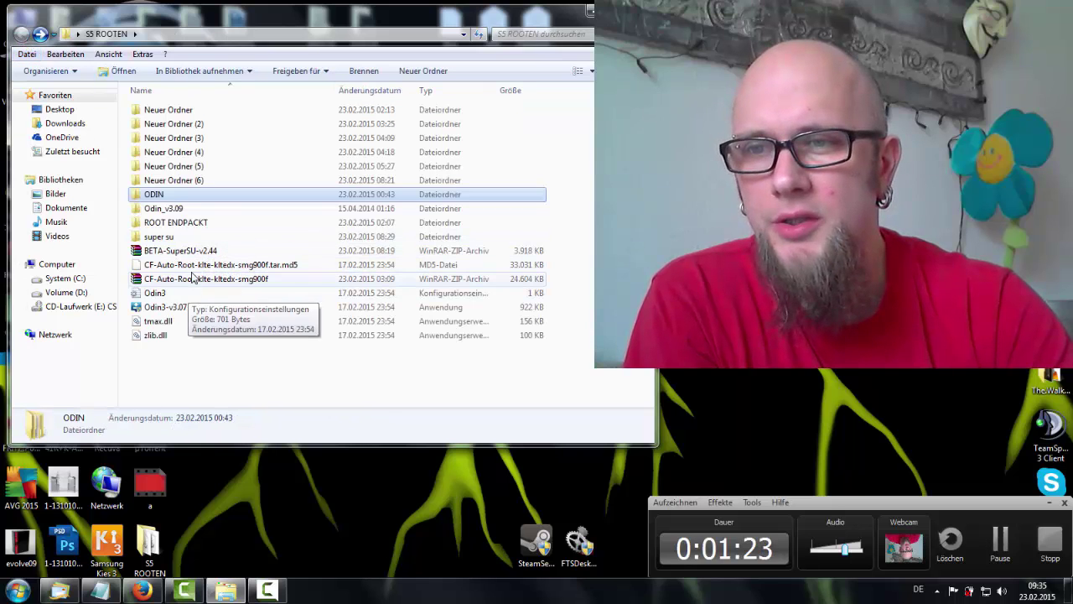
click(210, 251)
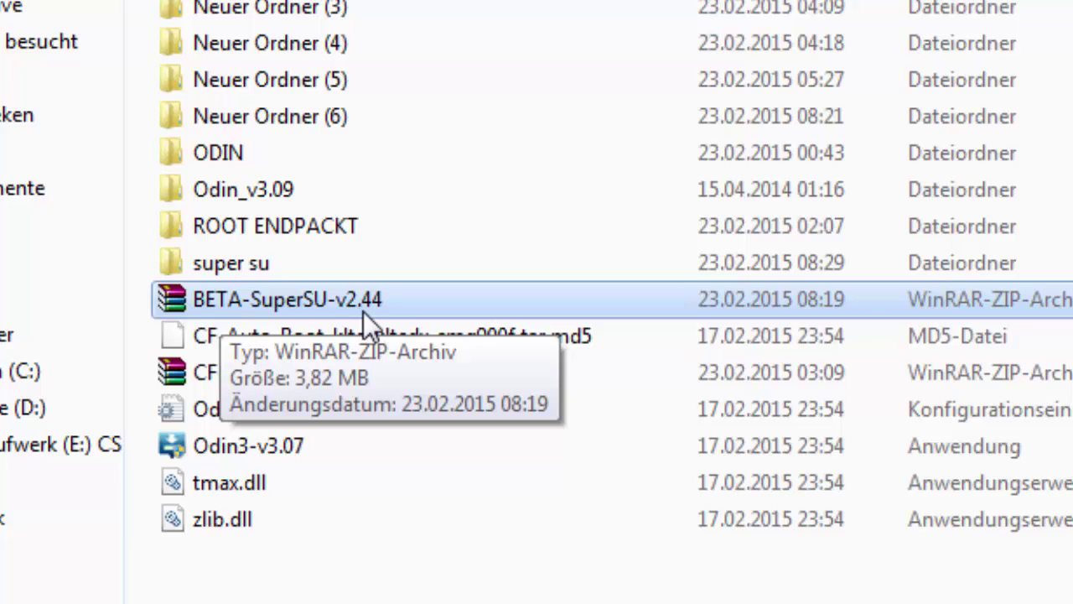
right_click(363, 311)
click(503, 603)
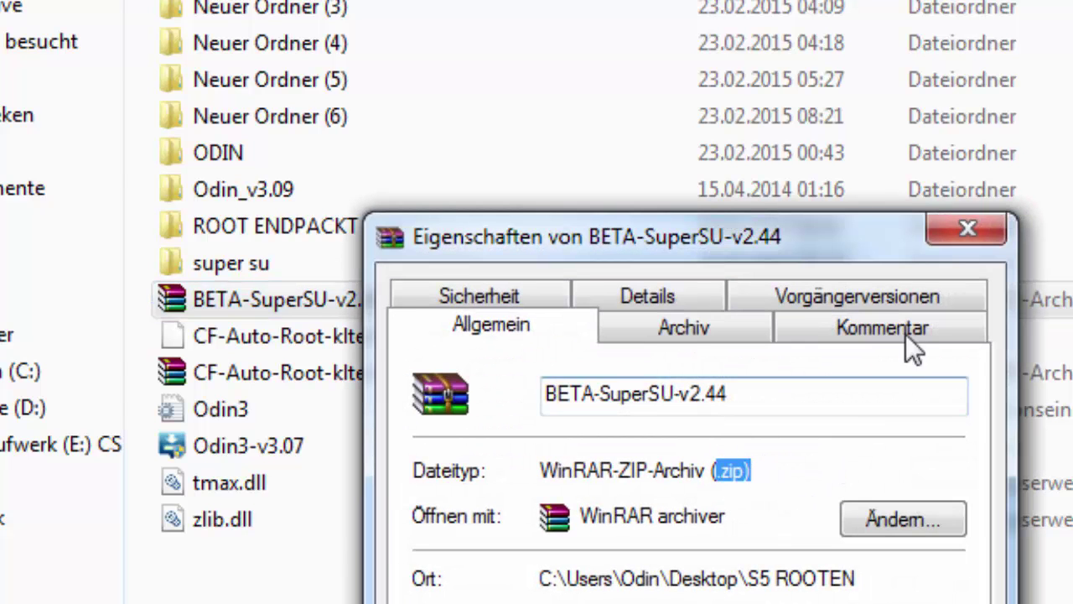
click(970, 226)
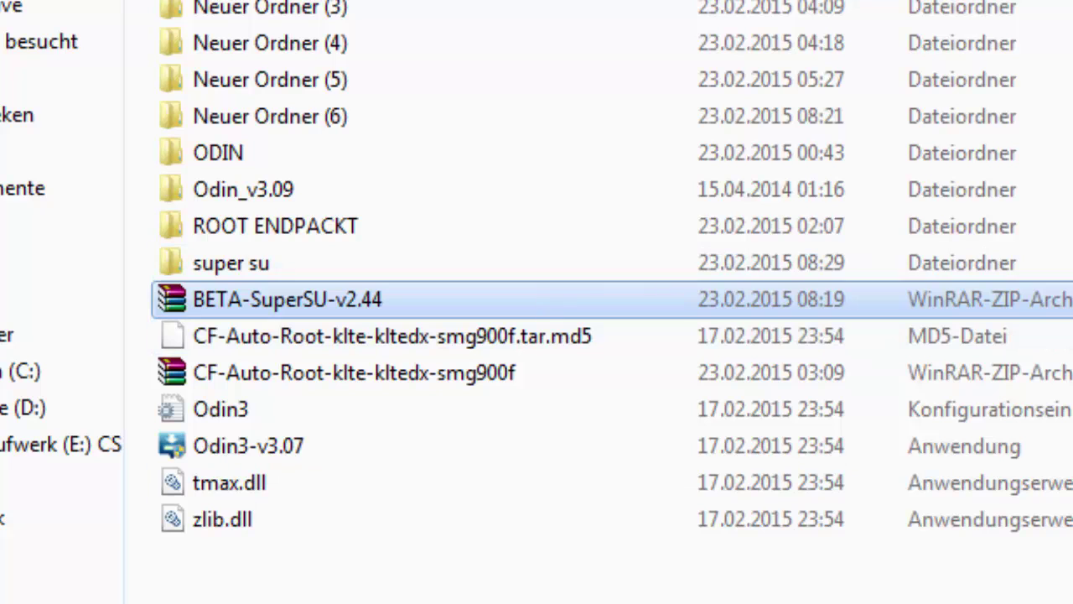
Step: Open Computer, refresh the list of drives, and open the connected Galaxy S5
key(super)
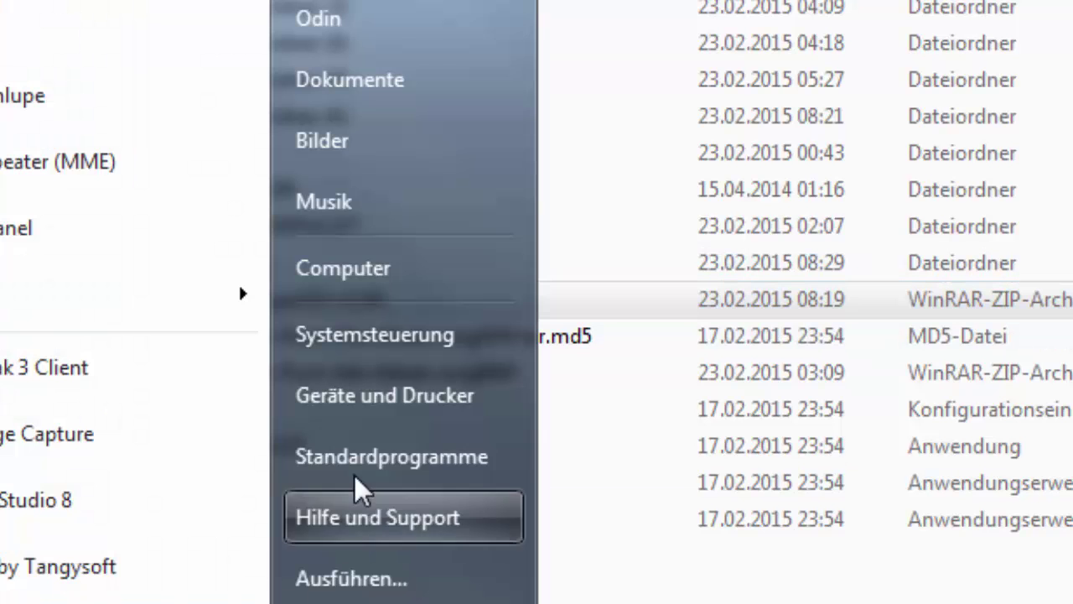
click(391, 283)
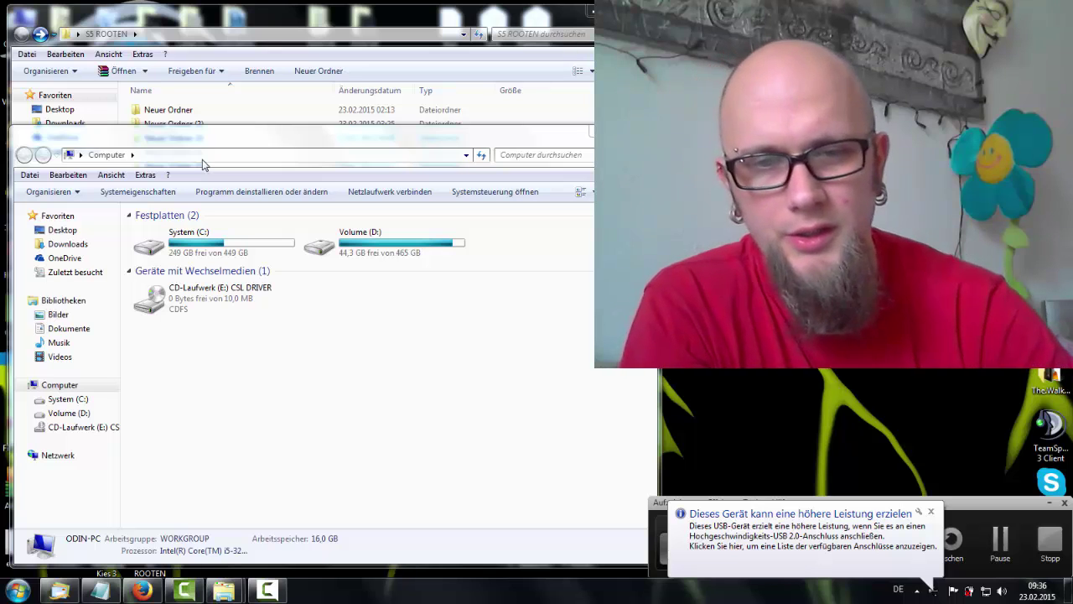
right_click(527, 402)
click(572, 452)
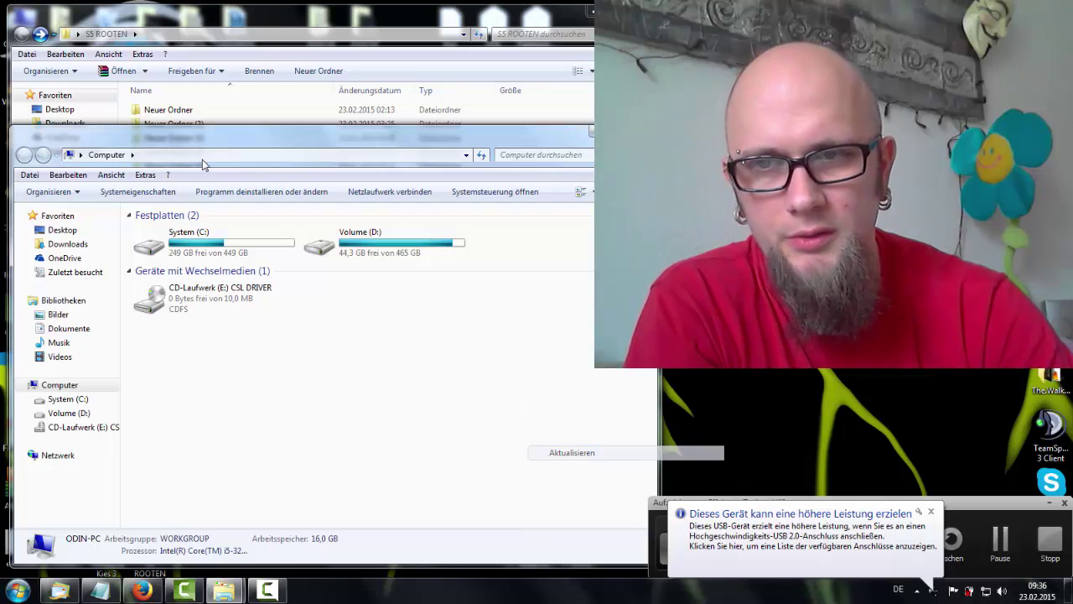
key(End)
key(Return)
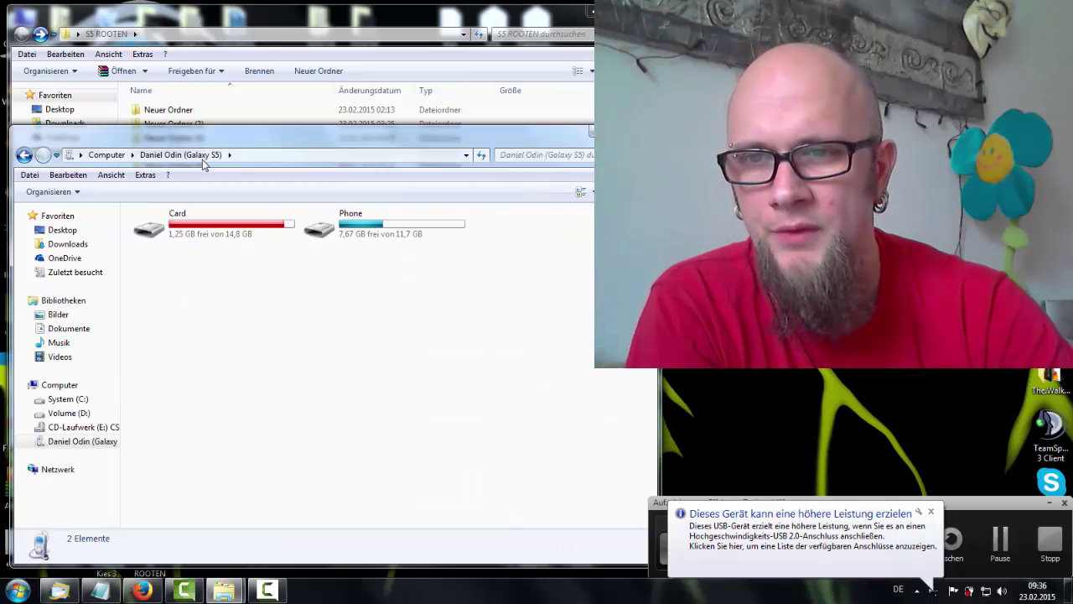
Step: Open the phone's internal storage and locate the BETA-SuperSU-v2.44 archive
key(Left)
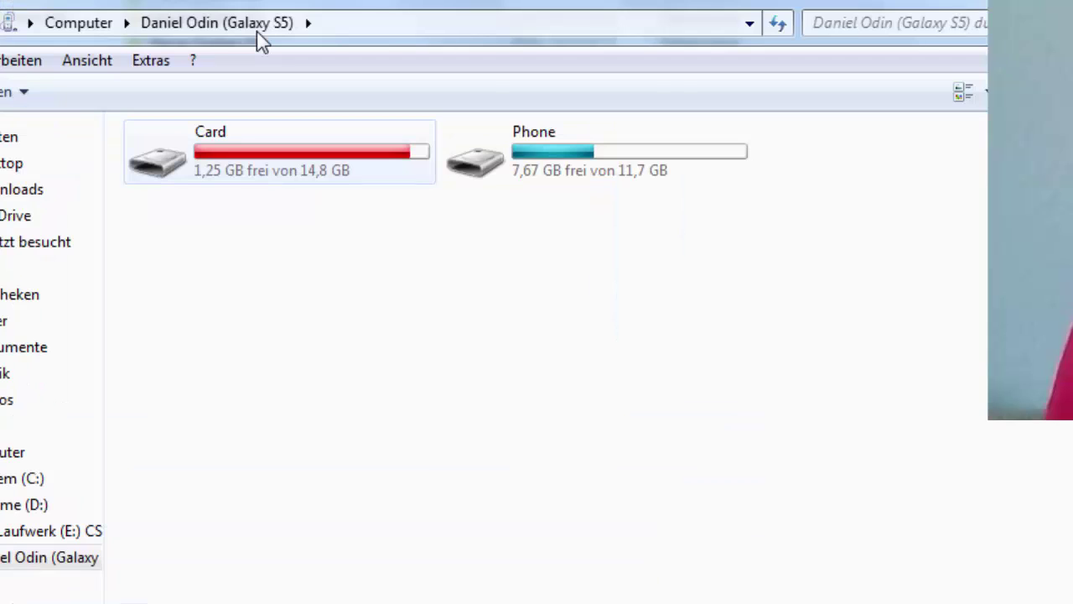
key(Right)
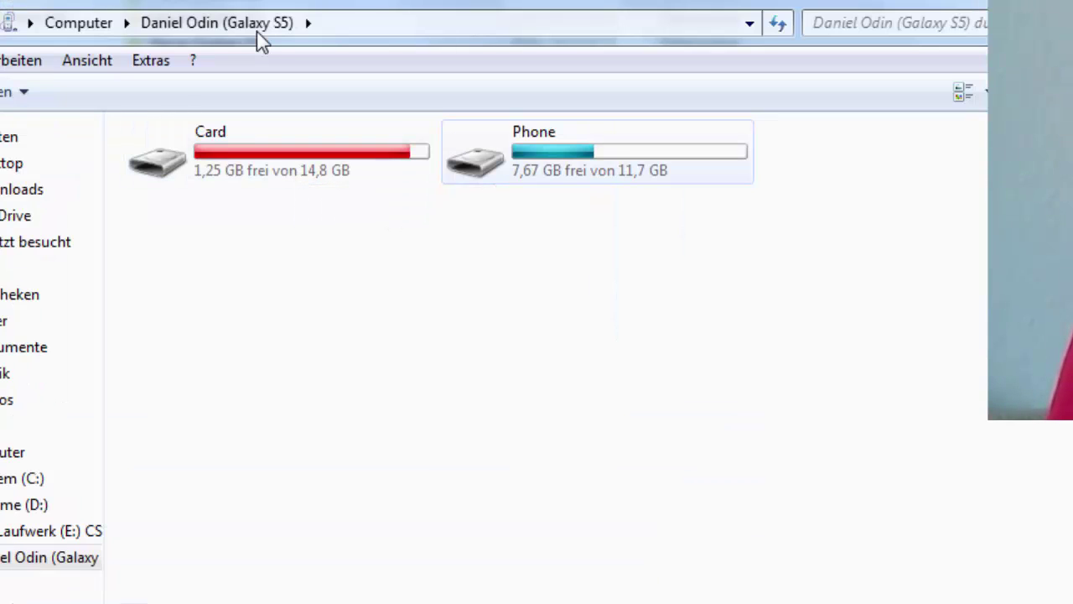
key(Return)
key(Down)
key(Down)
key(Down)
key(Down)
key(Down)
key(Down)
key(Right)
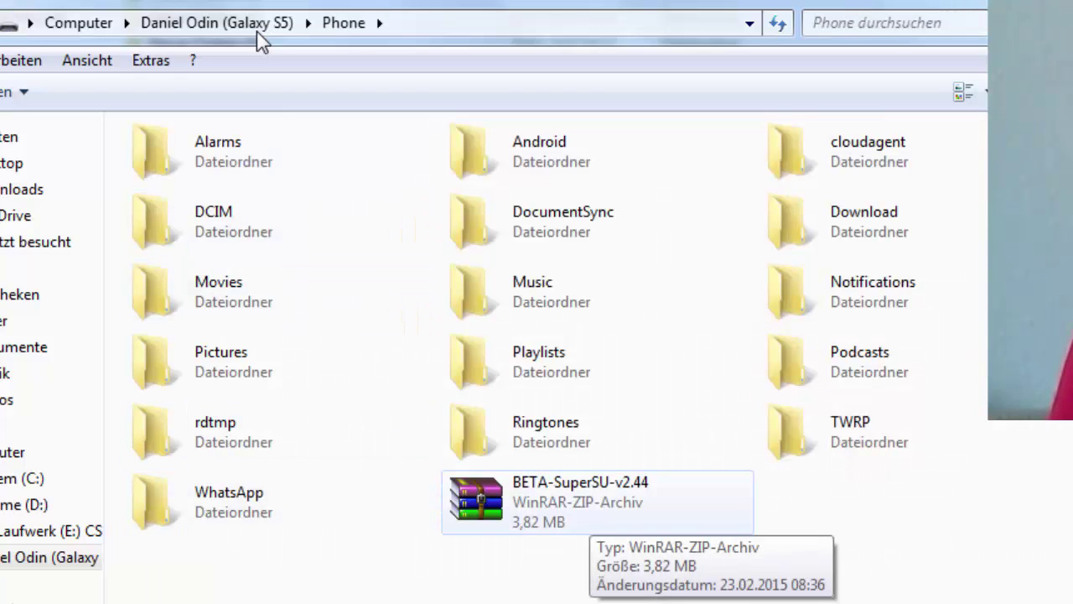